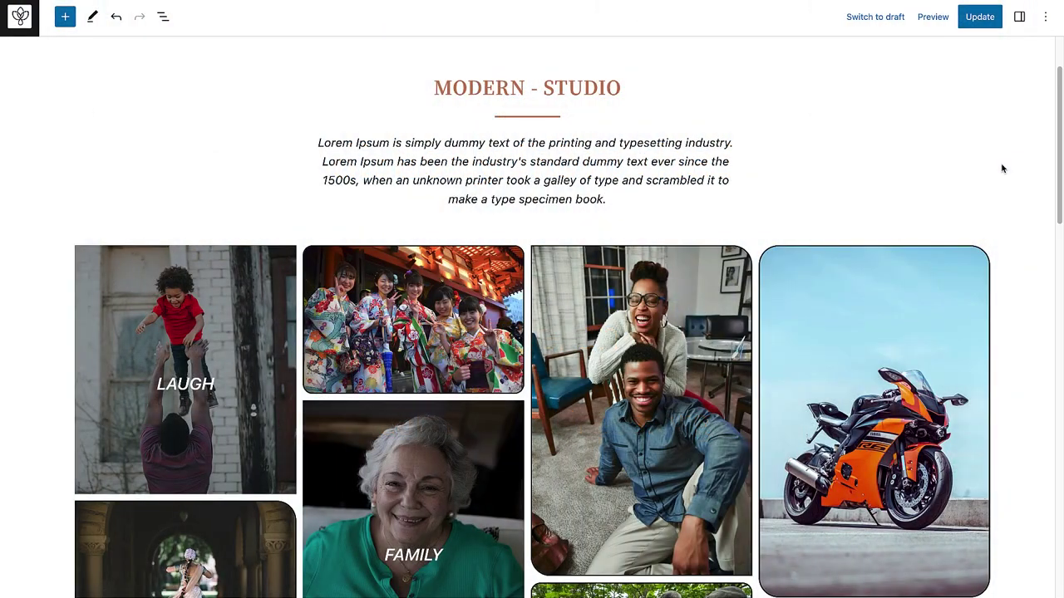
- Scroll down through the photo gallery page
{"action": "scroll", "coordinate": [1002, 168], "scroll_direction": "down", "scroll_amount": 3}
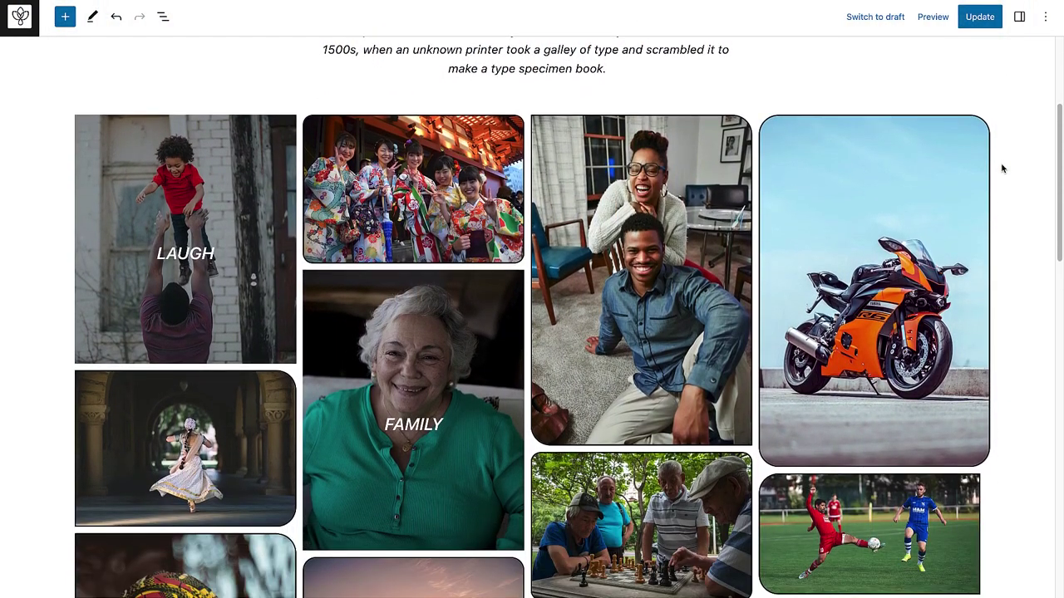
{"action": "scroll", "coordinate": [1001, 169], "scroll_direction": "down", "scroll_amount": 2}
{"action": "scroll", "coordinate": [1002, 169], "scroll_direction": "down", "scroll_amount": 1}
{"action": "scroll", "coordinate": [1002, 169], "scroll_direction": "down", "scroll_amount": 1}
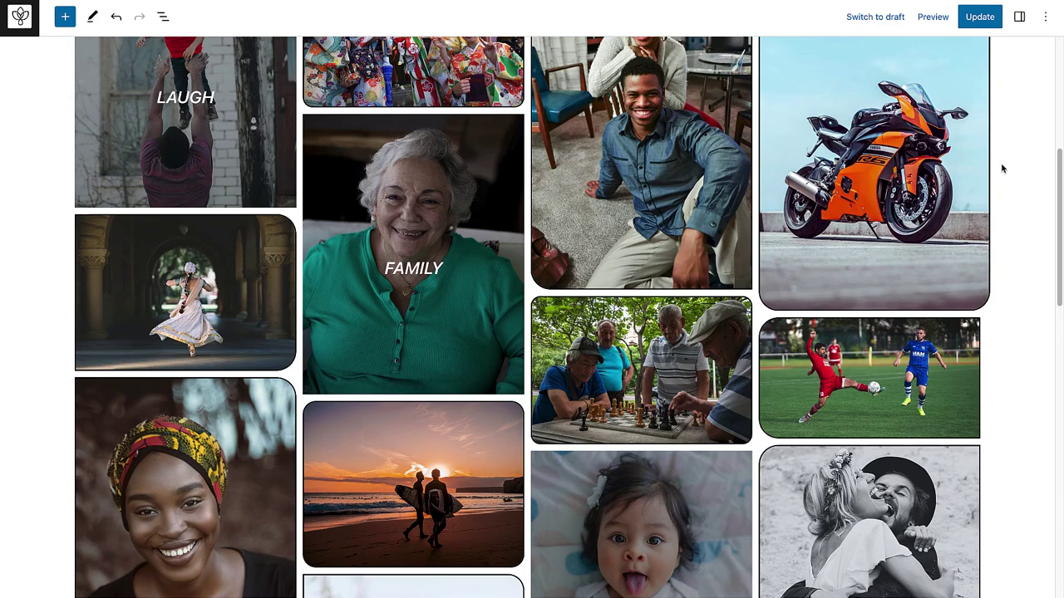
{"action": "scroll", "coordinate": [1001, 169], "scroll_direction": "down", "scroll_amount": 2}
{"action": "scroll", "coordinate": [1001, 168], "scroll_direction": "down", "scroll_amount": 2}
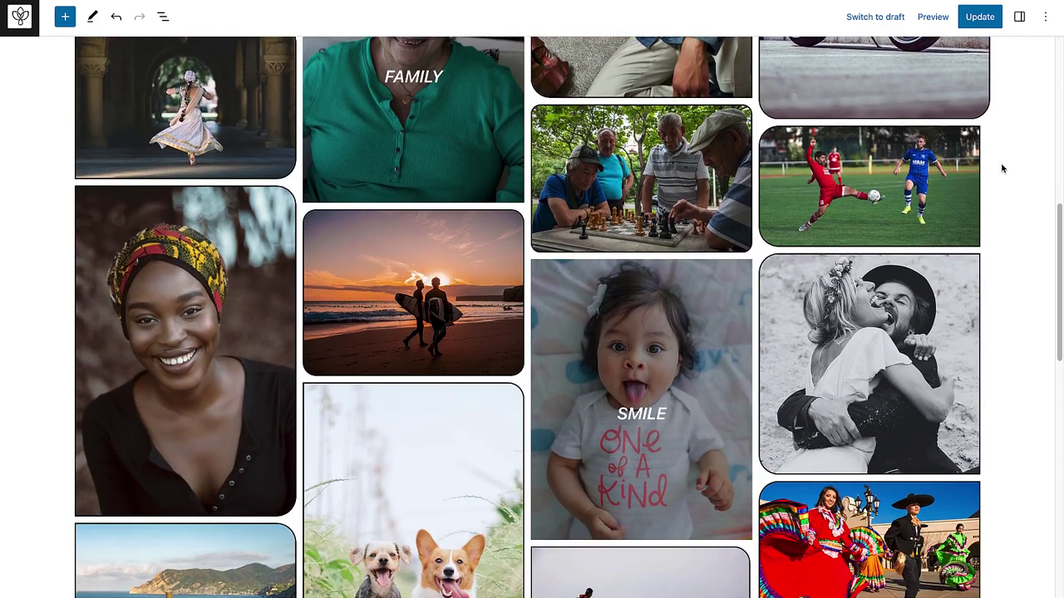
{"action": "scroll", "coordinate": [1002, 168], "scroll_direction": "down", "scroll_amount": 4}
{"action": "scroll", "coordinate": [1001, 169], "scroll_direction": "down", "scroll_amount": 1}
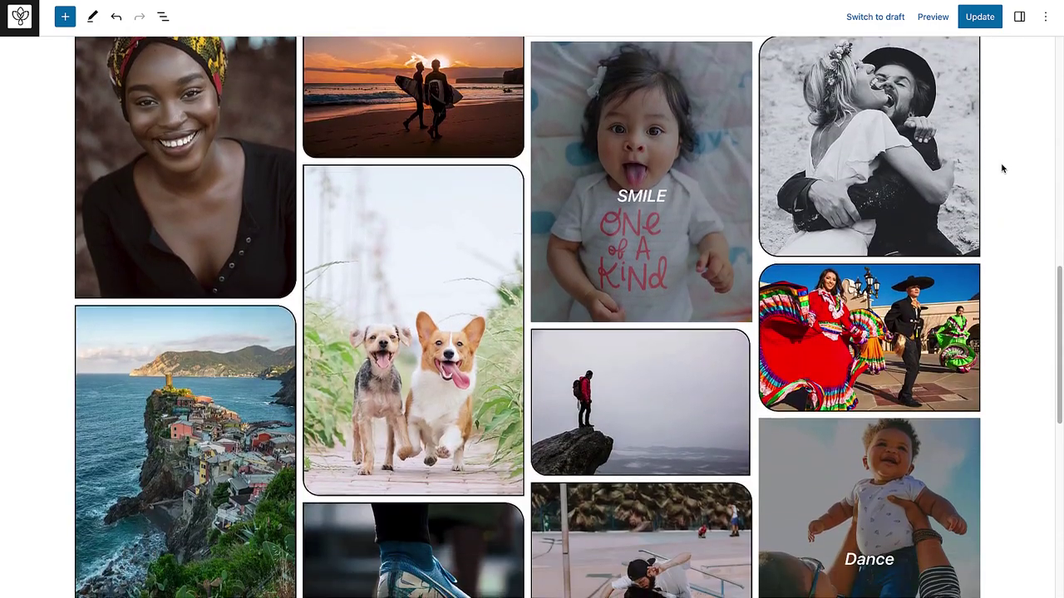
{"action": "scroll", "coordinate": [1002, 169], "scroll_direction": "down", "scroll_amount": 2}
{"action": "scroll", "coordinate": [1001, 168], "scroll_direction": "down", "scroll_amount": 2}
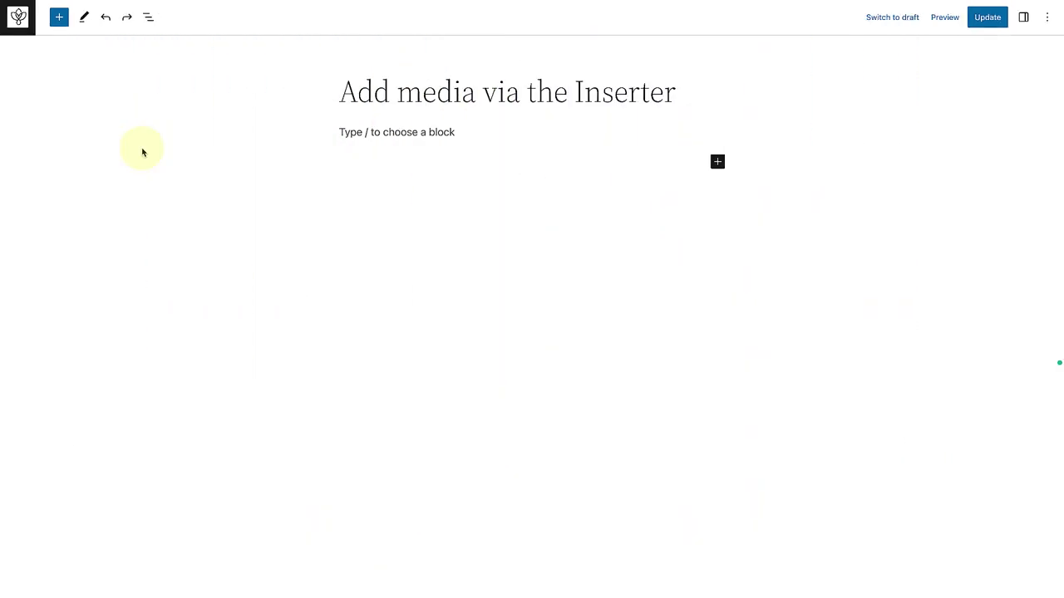
- Insert the Openverse hummingbird engraving image from the Inserter's Media tab
{"action": "left_click", "coordinate": [59, 18]}
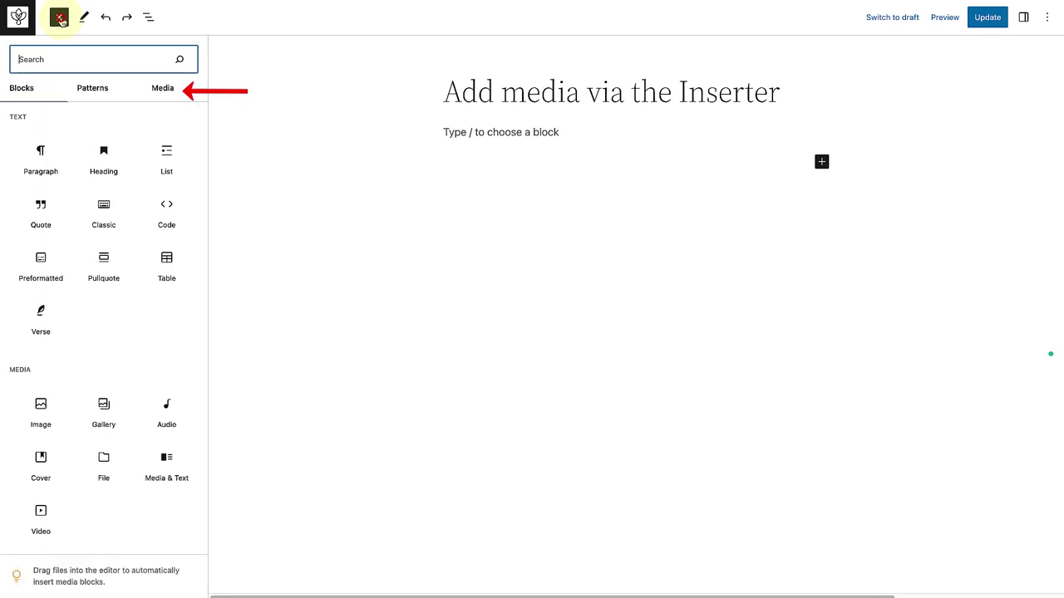
{"action": "left_click", "coordinate": [158, 88]}
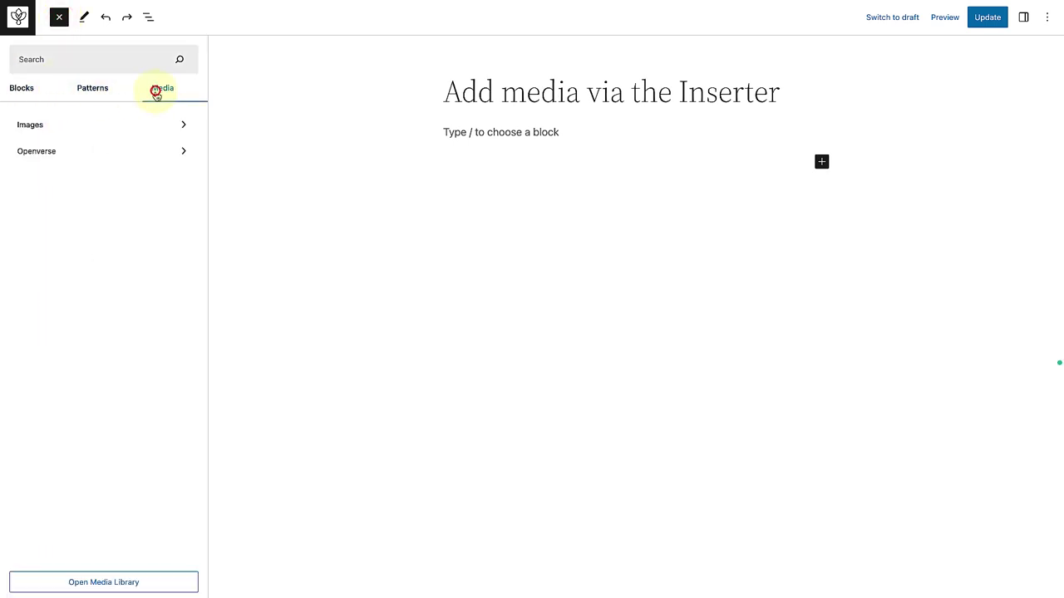
{"action": "left_click", "coordinate": [142, 158]}
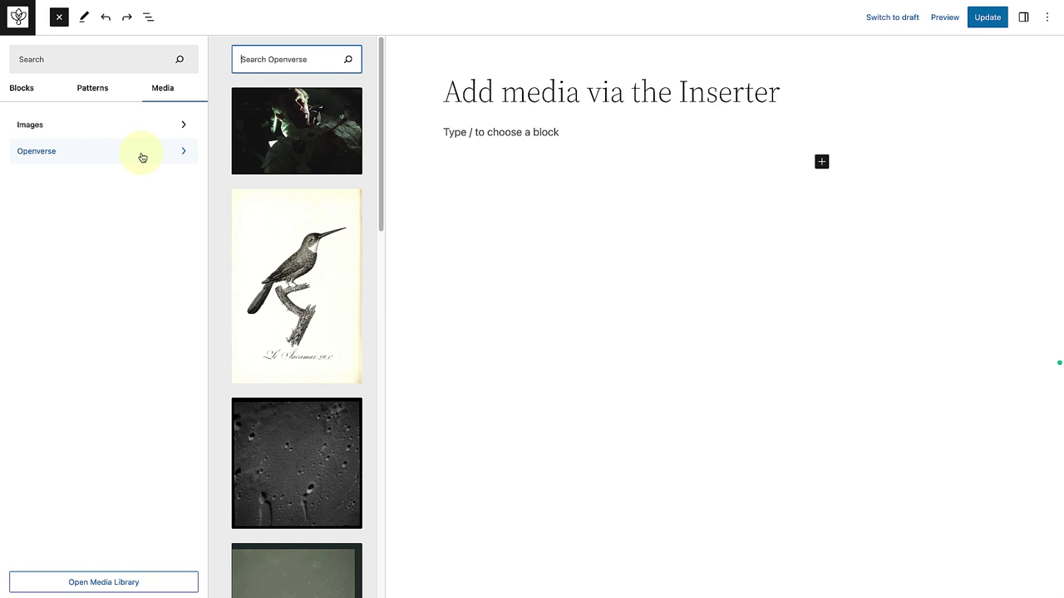
{"action": "left_click", "coordinate": [267, 239]}
{"action": "left_click", "coordinate": [895, 316]}
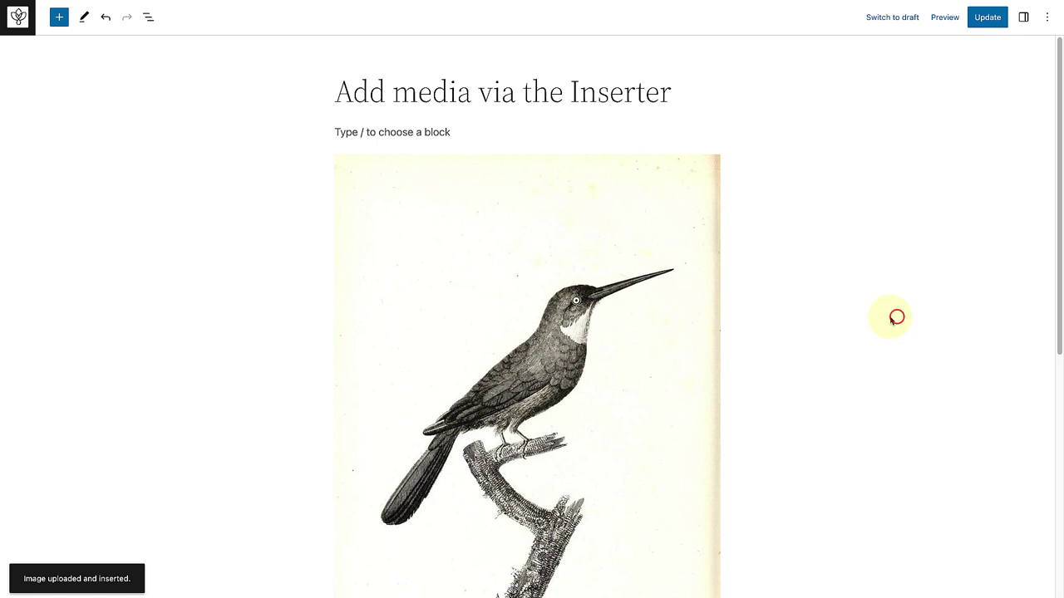
{"action": "scroll", "coordinate": [893, 319], "scroll_direction": "down", "scroll_amount": 5}
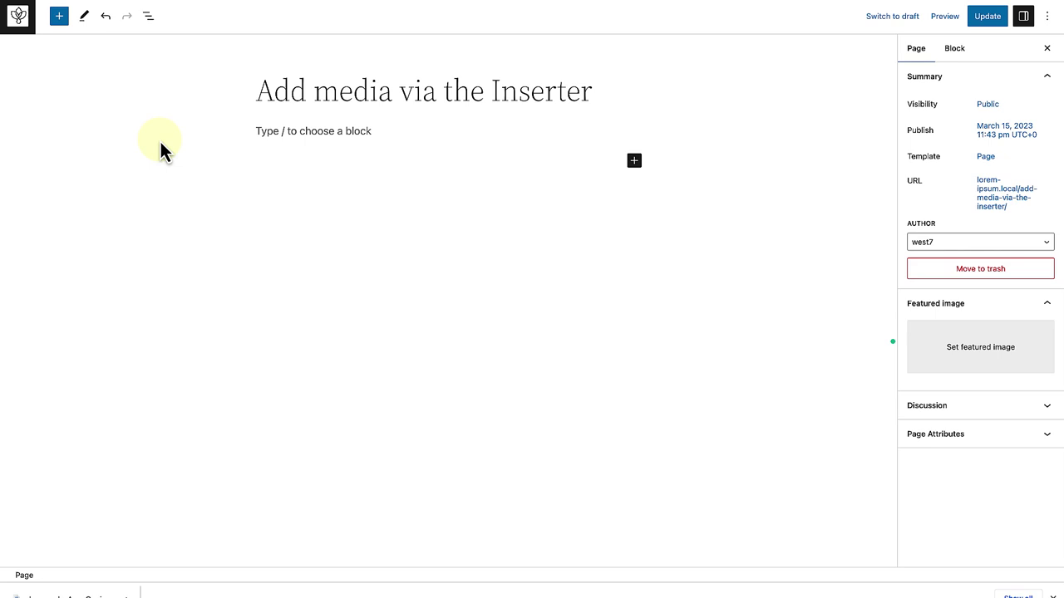
{"action": "left_click", "coordinate": [66, 23]}
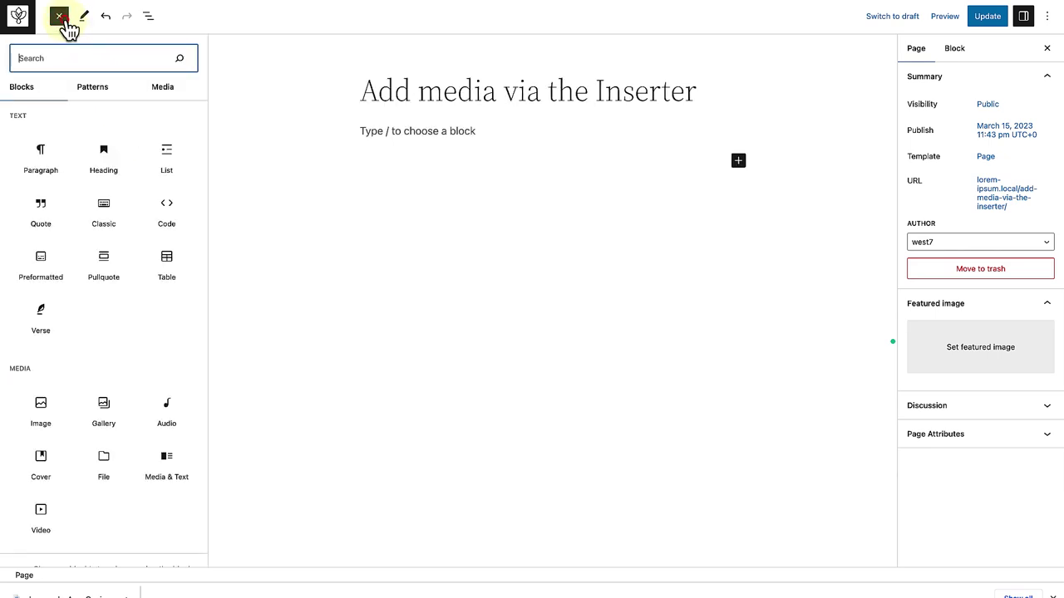
{"action": "left_click", "coordinate": [170, 96]}
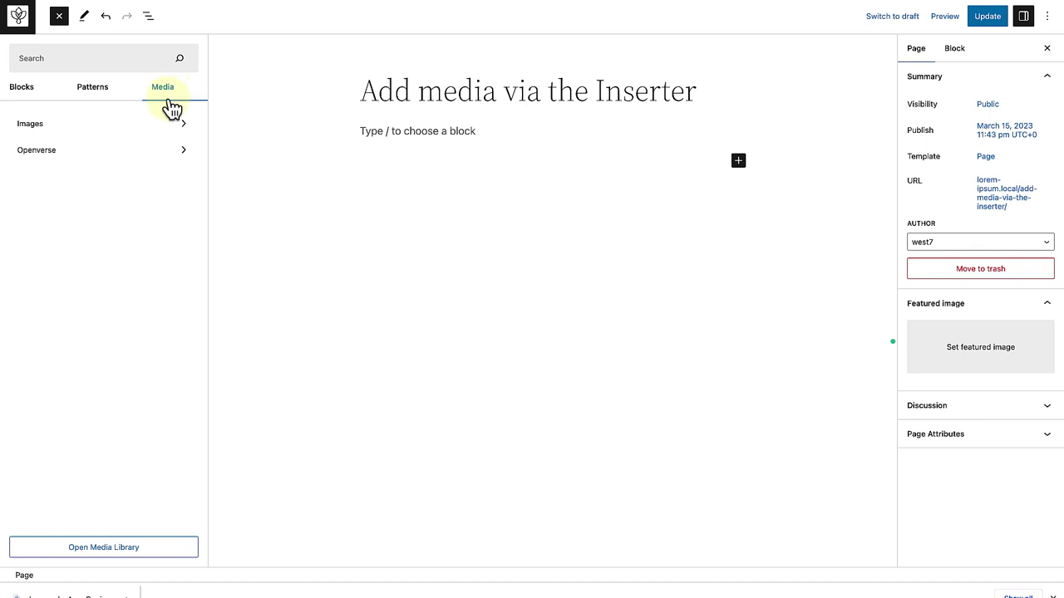
{"action": "left_click", "coordinate": [160, 135]}
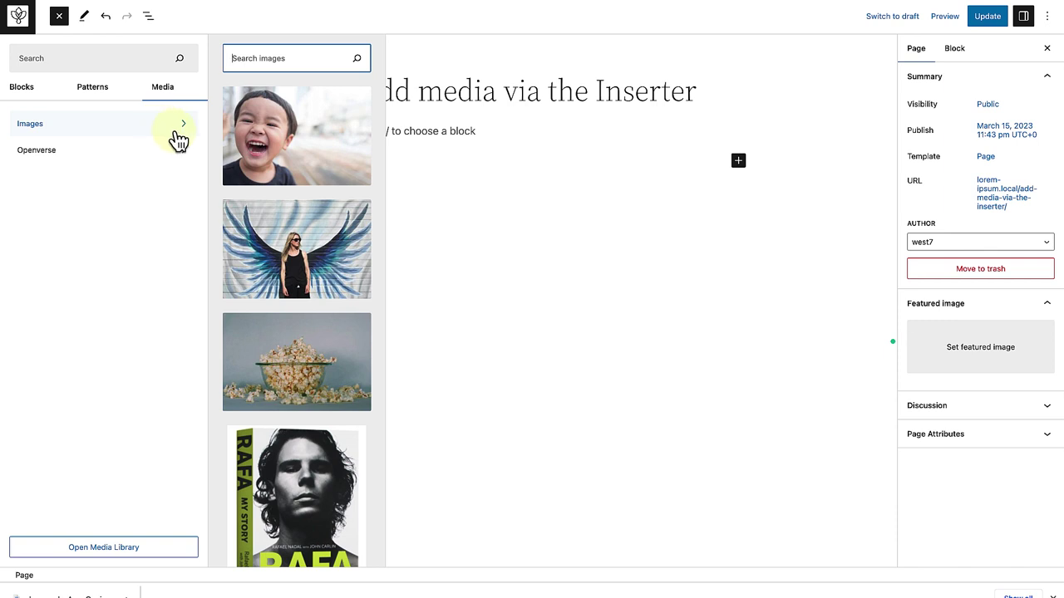
{"action": "left_click", "coordinate": [305, 143]}
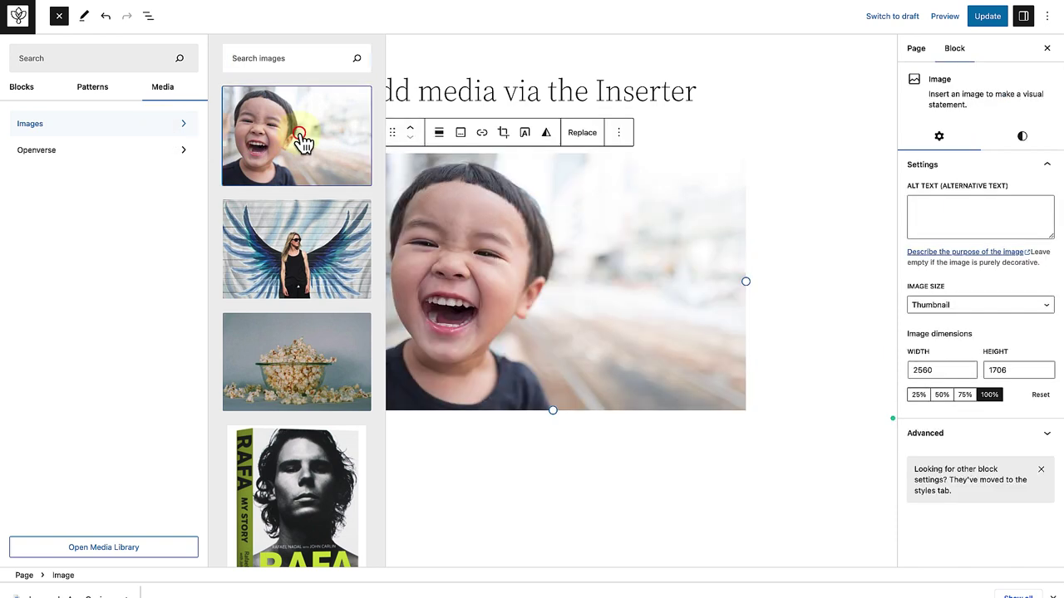
{"action": "left_click", "coordinate": [777, 262]}
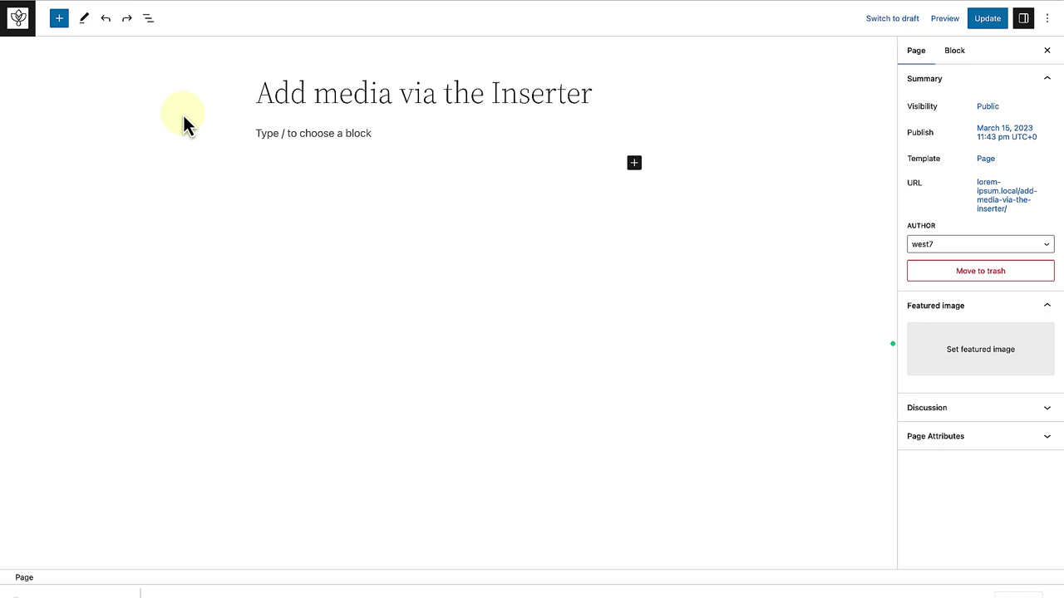
- Search Openverse for 'laugh' and insert the photo of three women laughing
{"action": "left_click", "coordinate": [60, 20]}
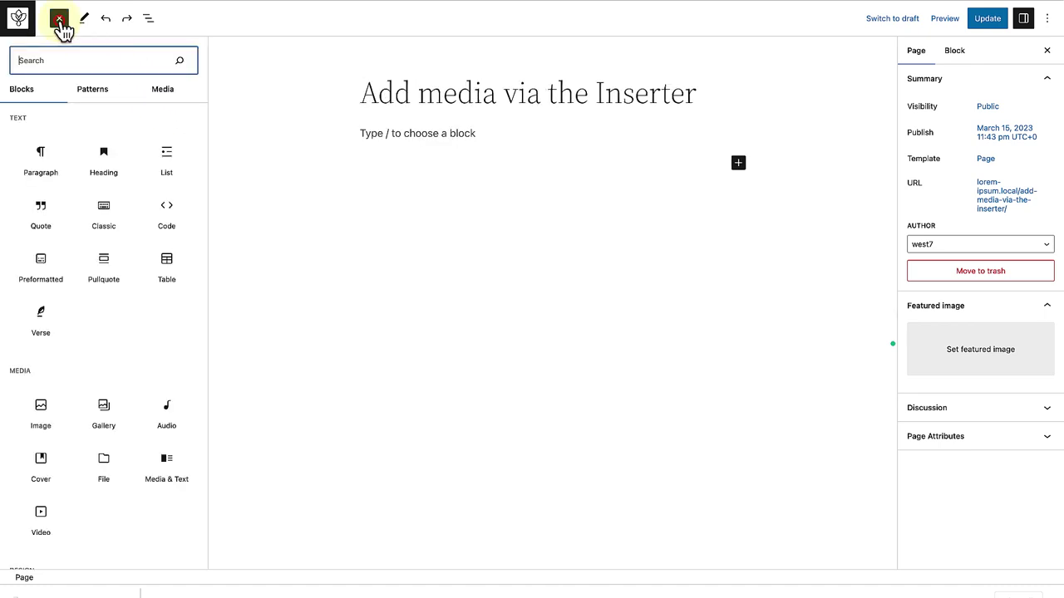
{"action": "left_click", "coordinate": [163, 91]}
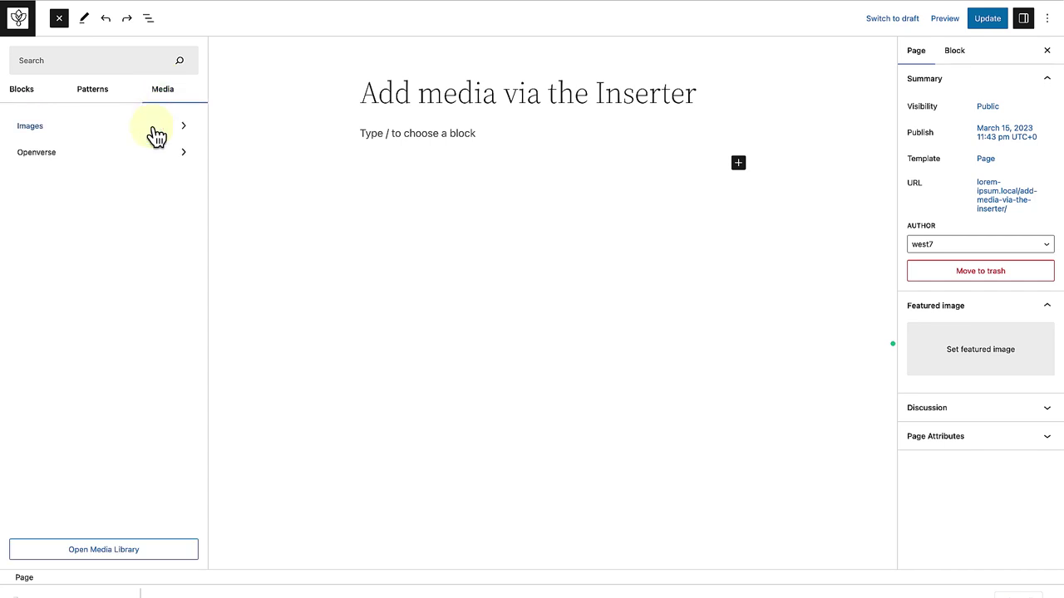
{"action": "left_click", "coordinate": [156, 158]}
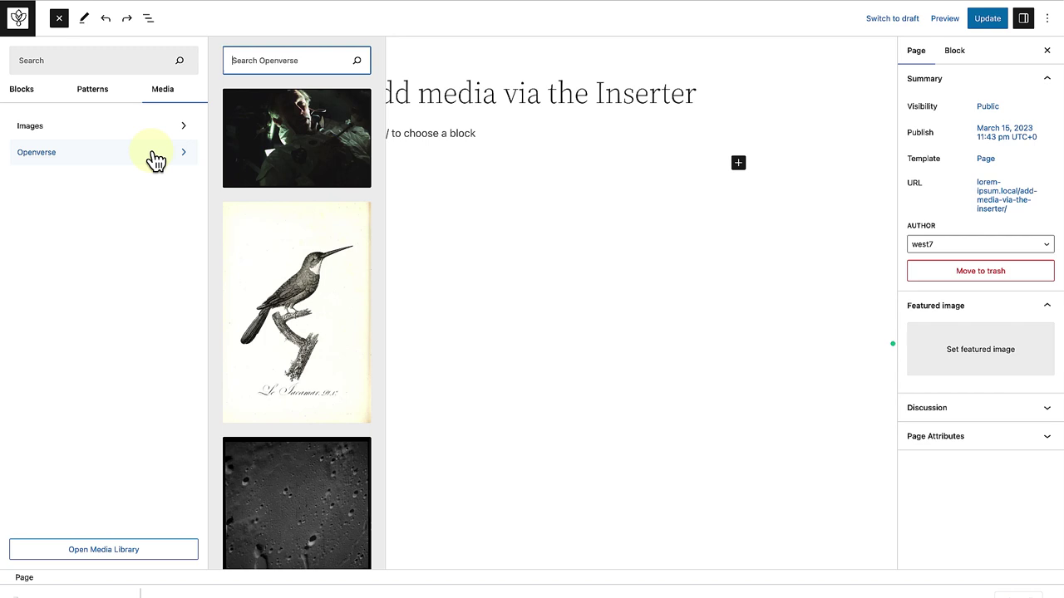
{"action": "left_click", "coordinate": [235, 60]}
{"action": "type", "text": "la"}
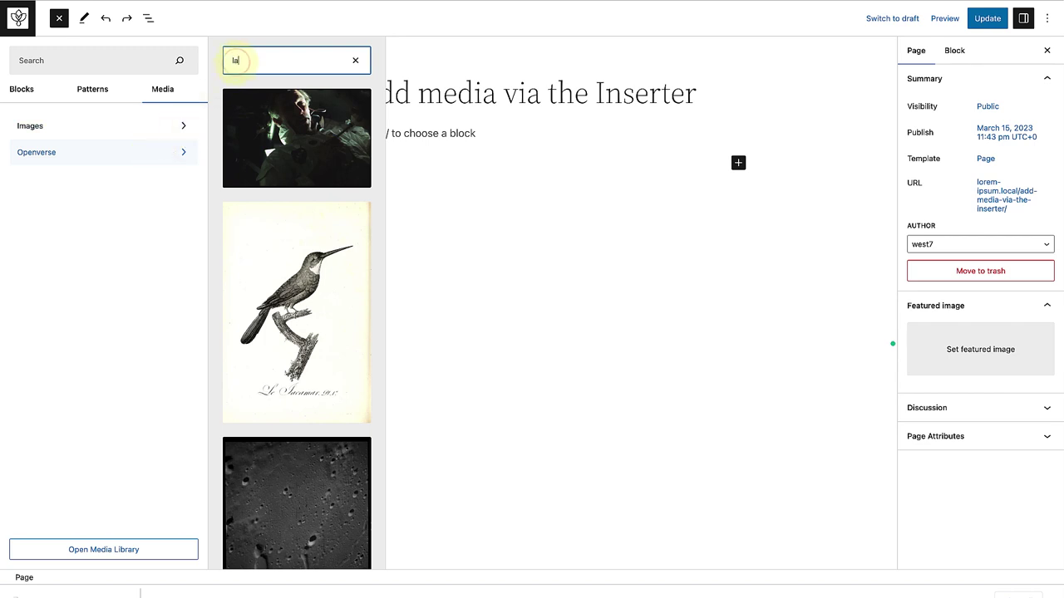
{"action": "type", "text": "ugh"}
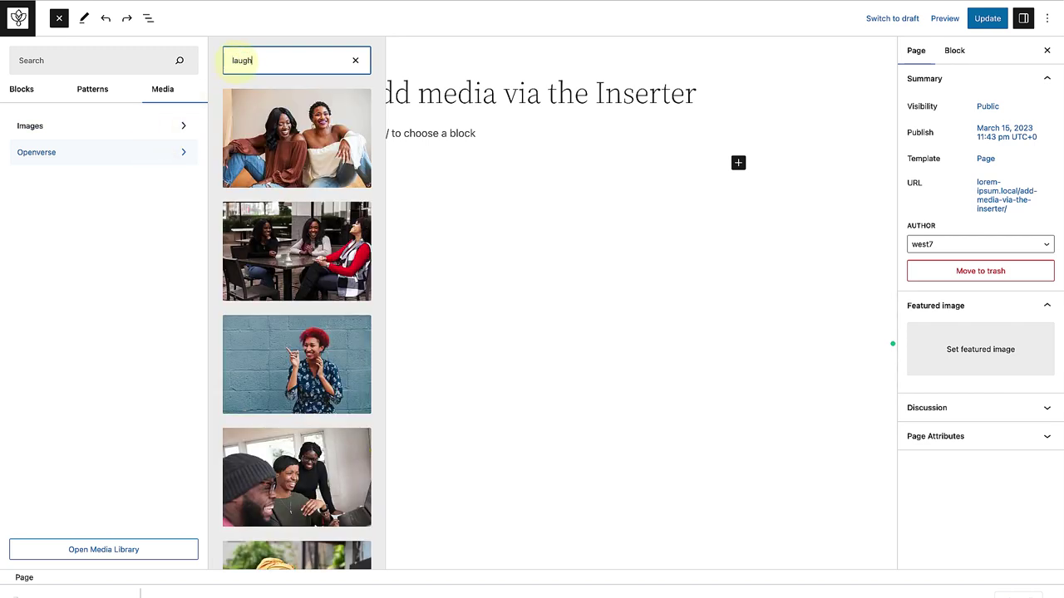
{"action": "mouse_move", "coordinate": [296, 251]}
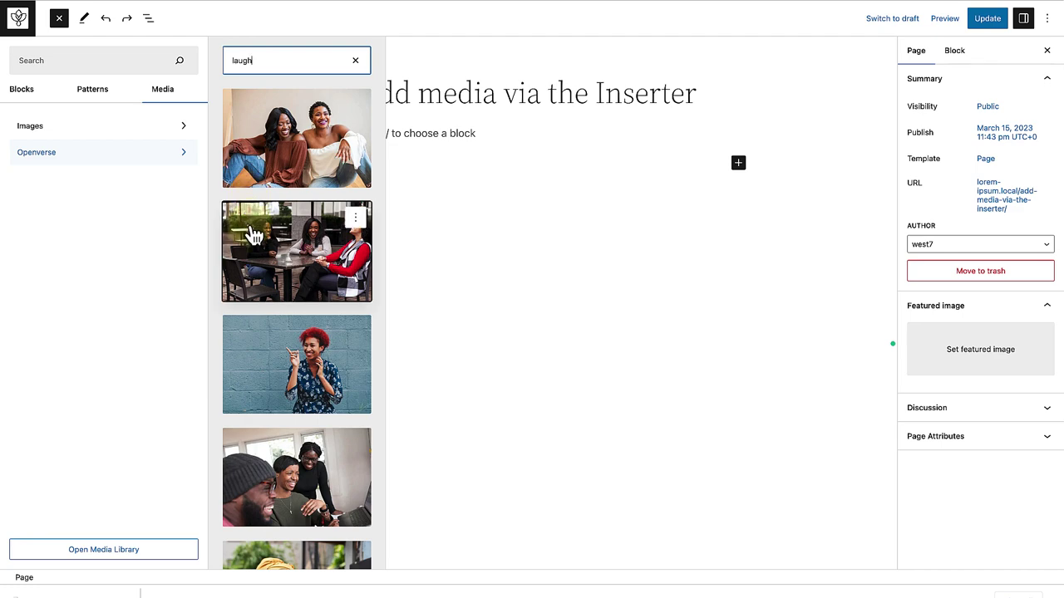
{"action": "left_click", "coordinate": [253, 241]}
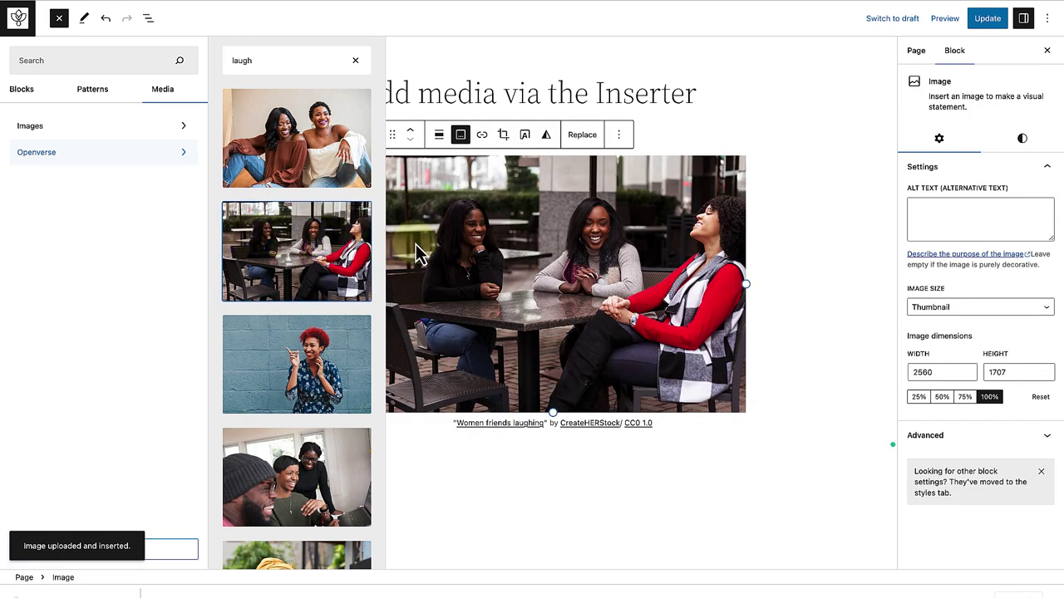
- Close the Inserter and remove the credit caption under the laughing-friends photo
{"action": "left_click", "coordinate": [420, 254]}
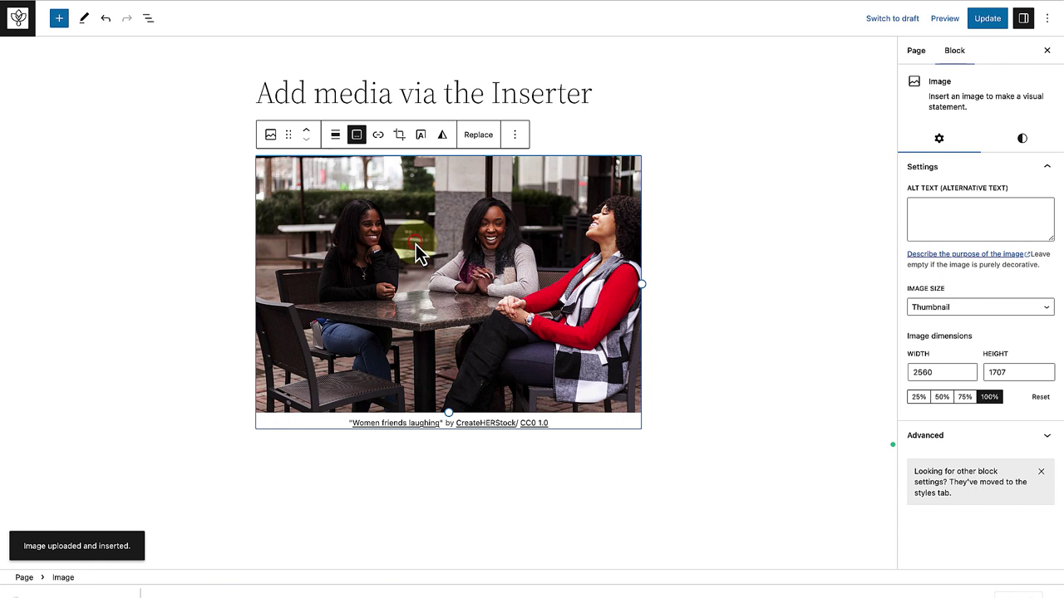
{"action": "left_click", "coordinate": [337, 137]}
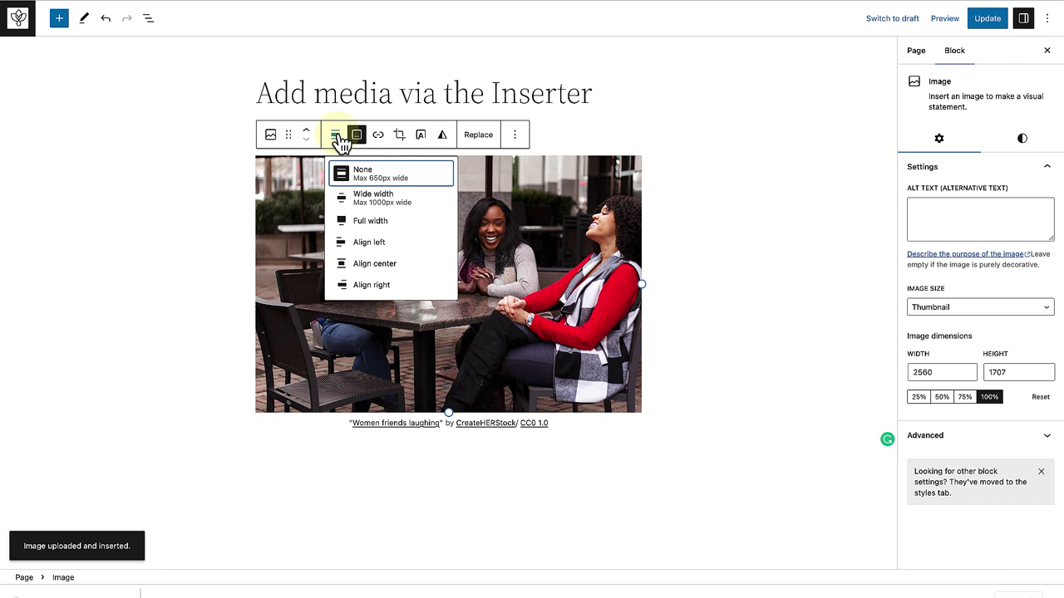
{"action": "left_click", "coordinate": [340, 140]}
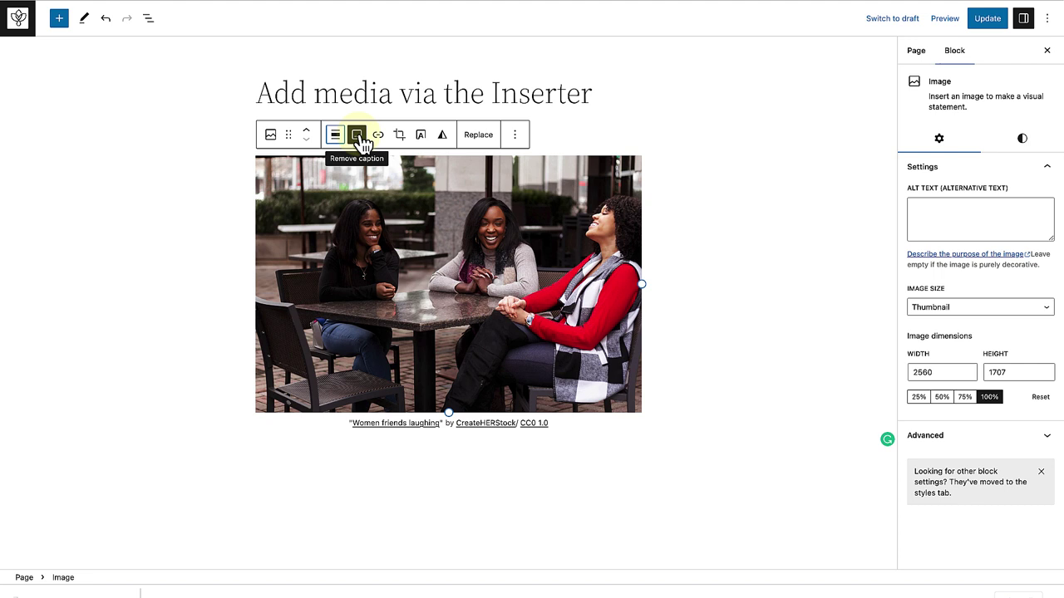
{"action": "left_click", "coordinate": [362, 140]}
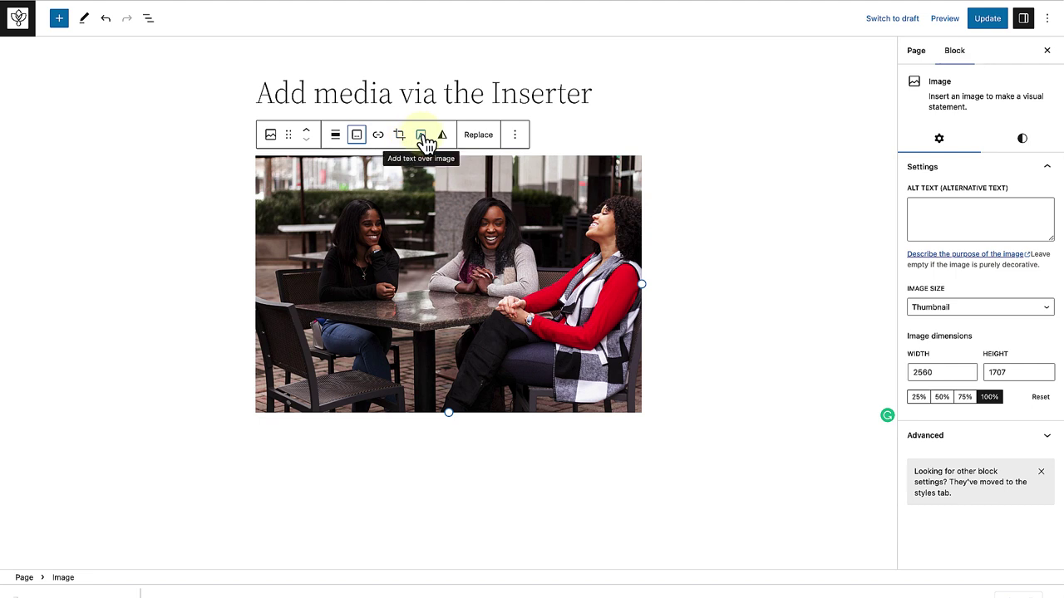
- Convert the photo into a cover block with 'Laughter' as its overlay text
{"action": "left_click", "coordinate": [422, 136]}
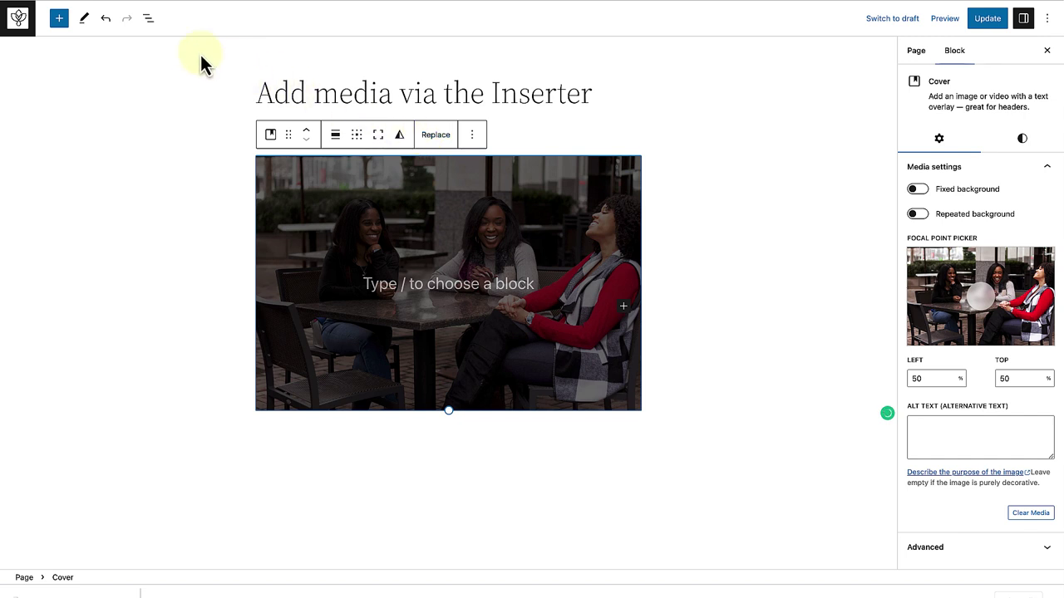
{"action": "left_click", "coordinate": [151, 23]}
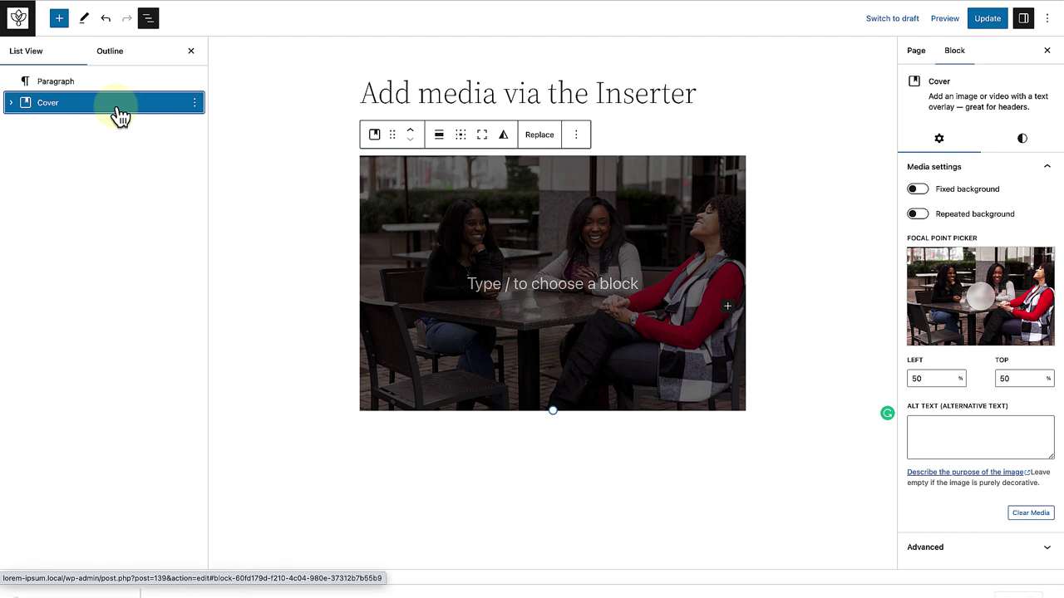
{"action": "left_click", "coordinate": [473, 283]}
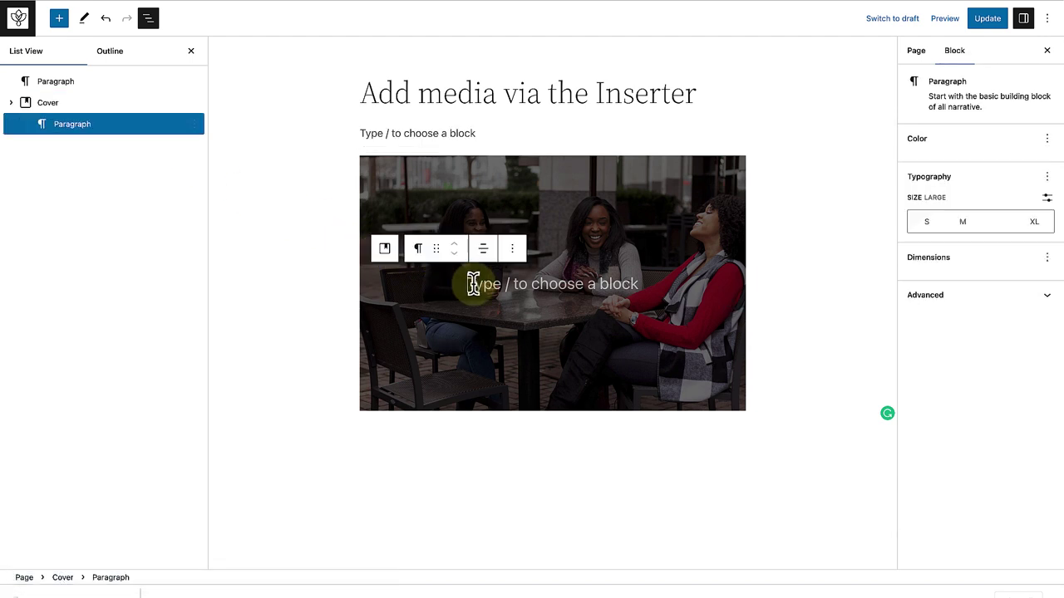
{"action": "type", "text": "La"}
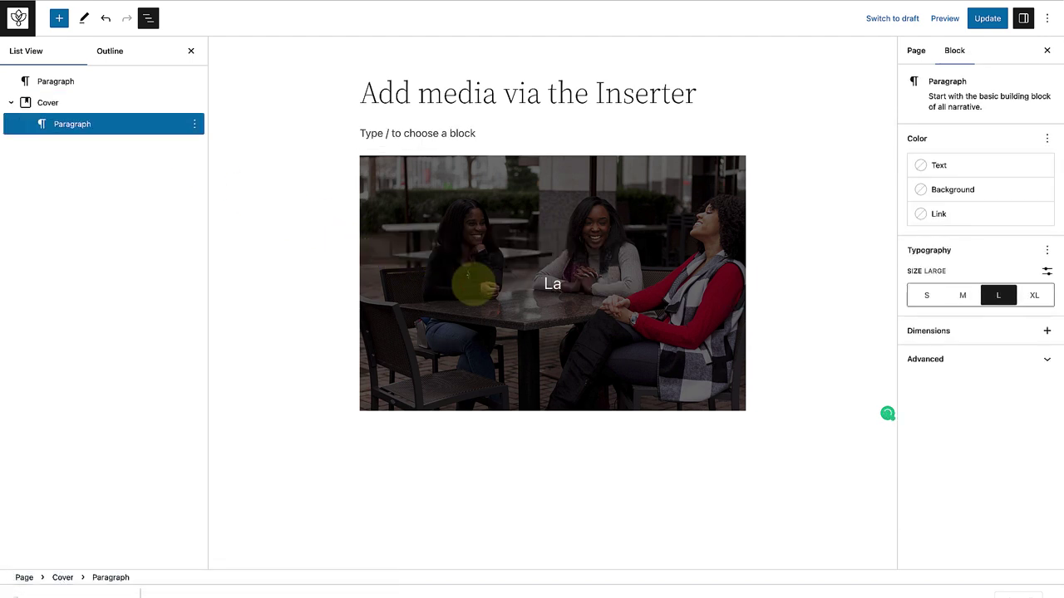
{"action": "type", "text": "ughter"}
{"action": "left_click", "coordinate": [672, 198]}
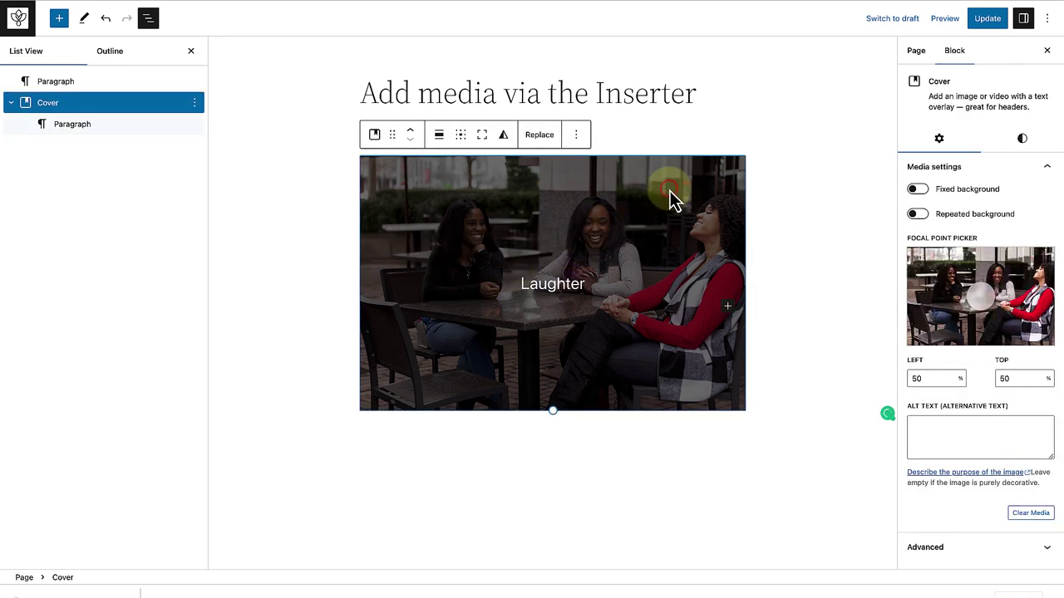
{"action": "scroll", "coordinate": [944, 208], "scroll_direction": "down", "scroll_amount": 1}
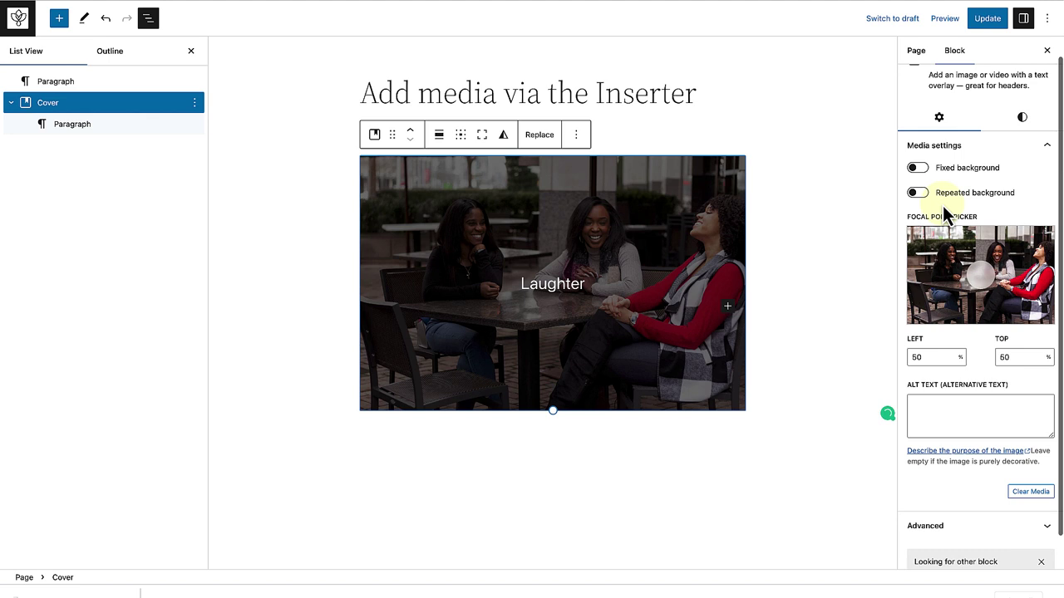
{"action": "left_click", "coordinate": [1021, 117]}
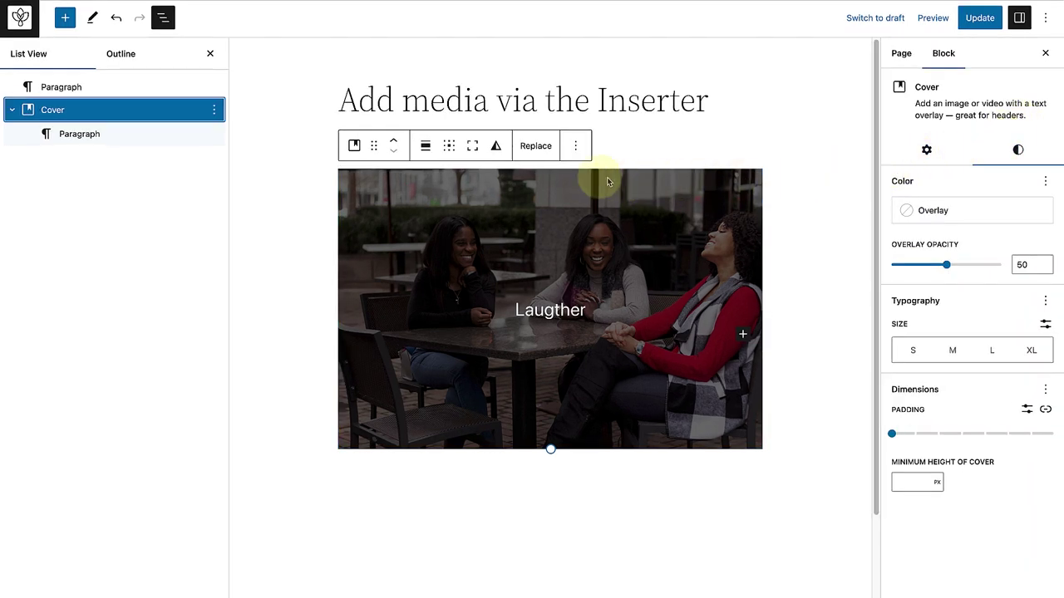
- Apply the dark-and-peach duotone filter to the cover photo
{"action": "left_click", "coordinate": [495, 147]}
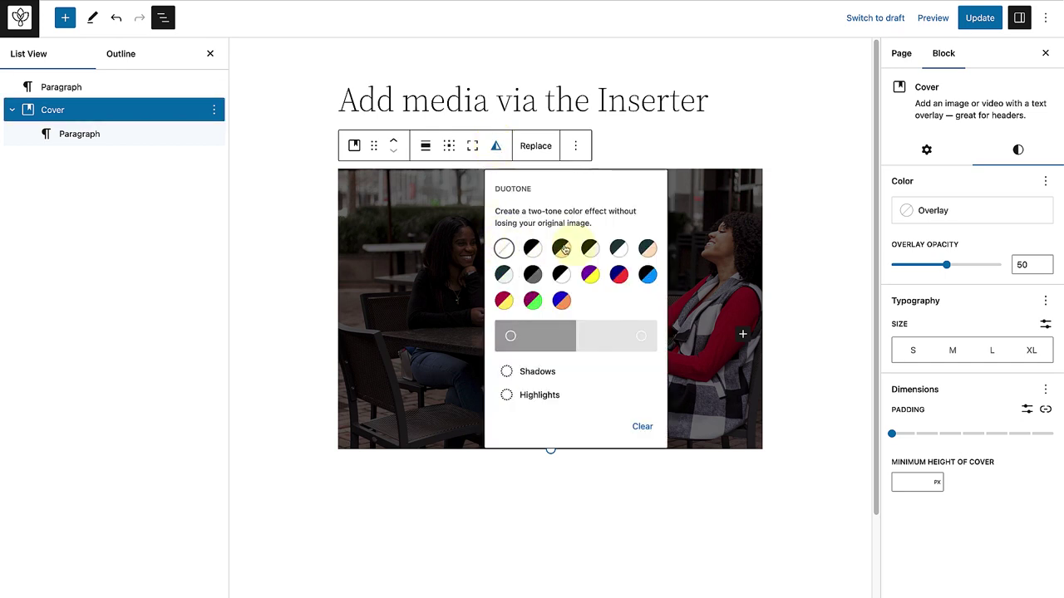
{"action": "left_click", "coordinate": [646, 251]}
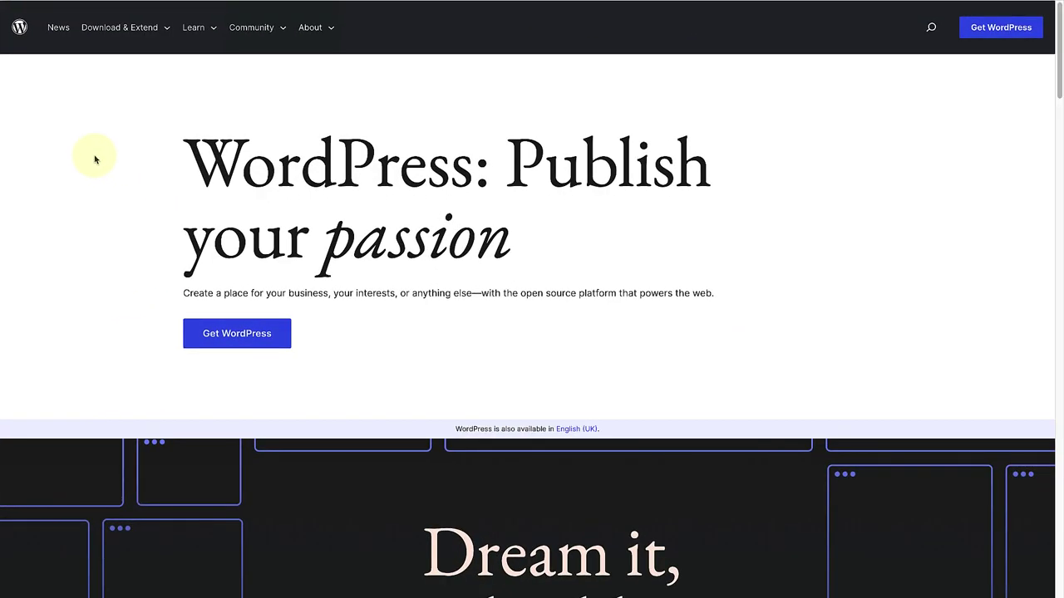
{"action": "mouse_move", "coordinate": [123, 27]}
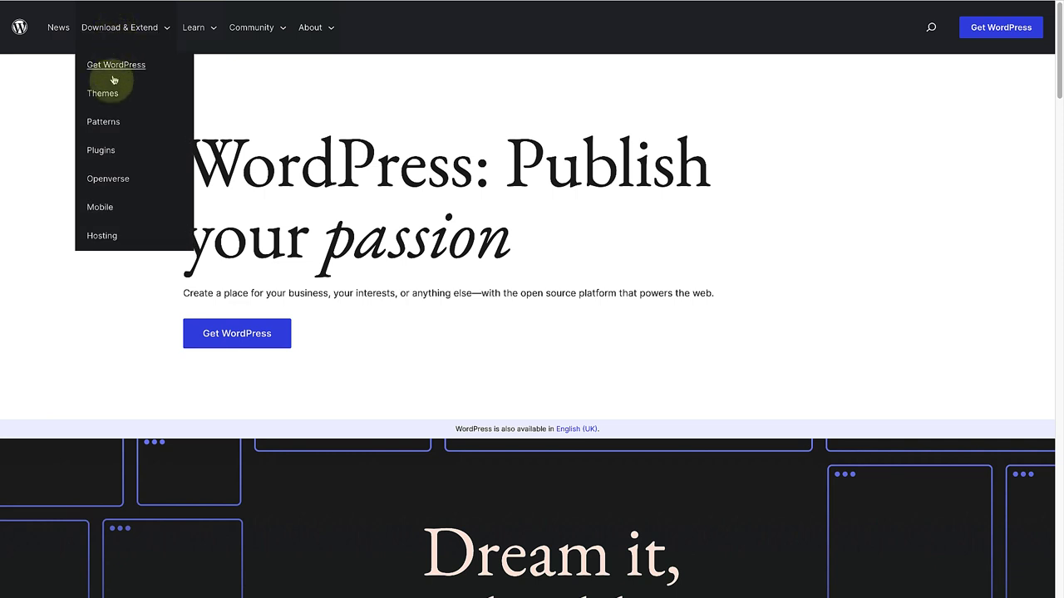
- Go to Openverse from the WordPress.org Download & Extend menu
{"action": "left_click", "coordinate": [106, 181]}
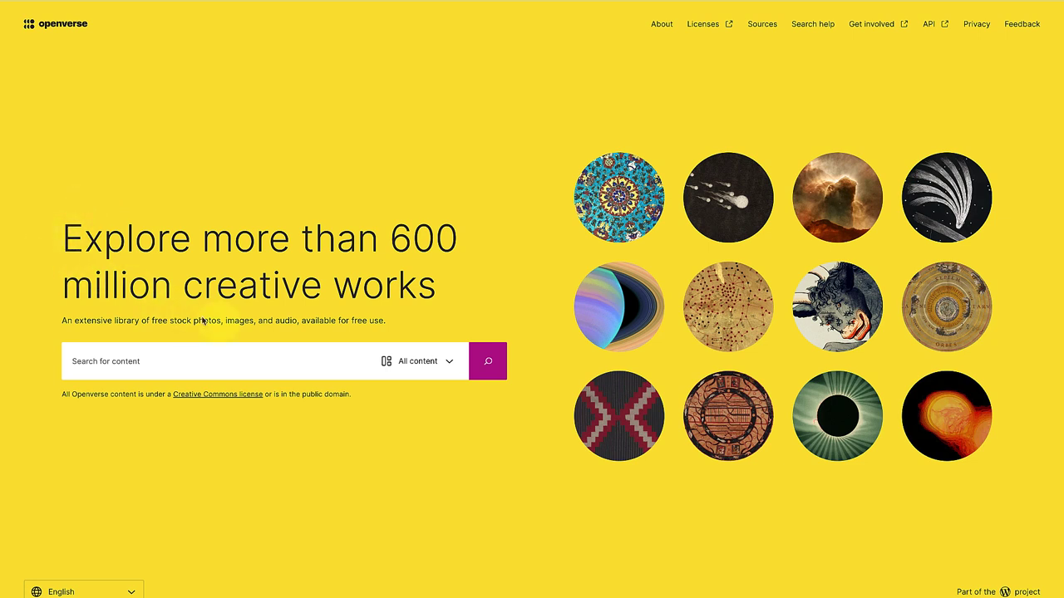
- Search Openverse images for 'Elephants'
{"action": "left_click", "coordinate": [420, 373]}
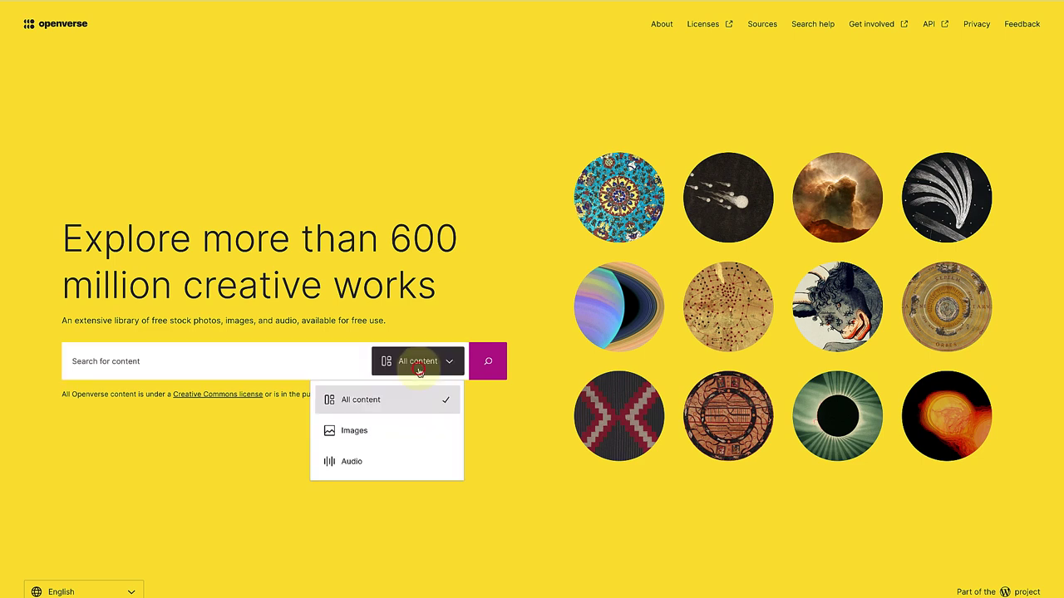
{"action": "left_click", "coordinate": [395, 430]}
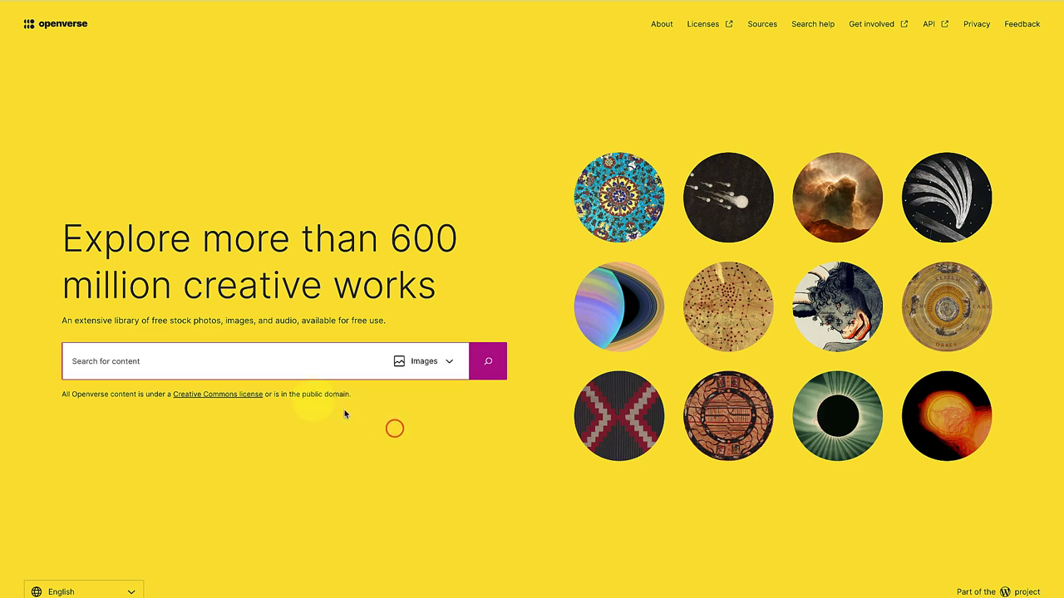
{"action": "left_click", "coordinate": [79, 366]}
{"action": "type", "text": "E"}
{"action": "type", "text": "lephants"}
{"action": "key", "text": "Return"}
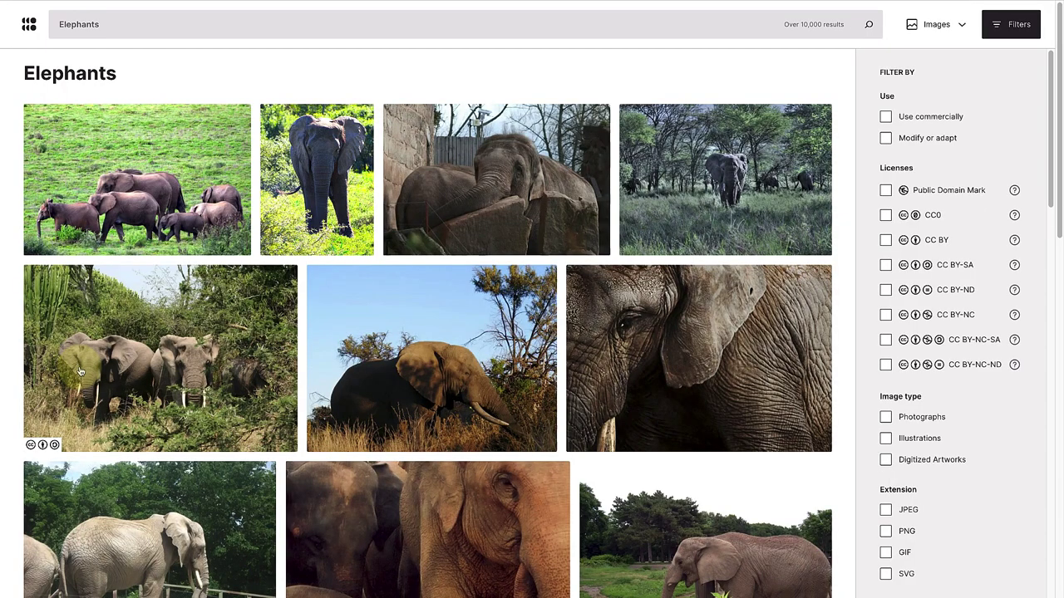